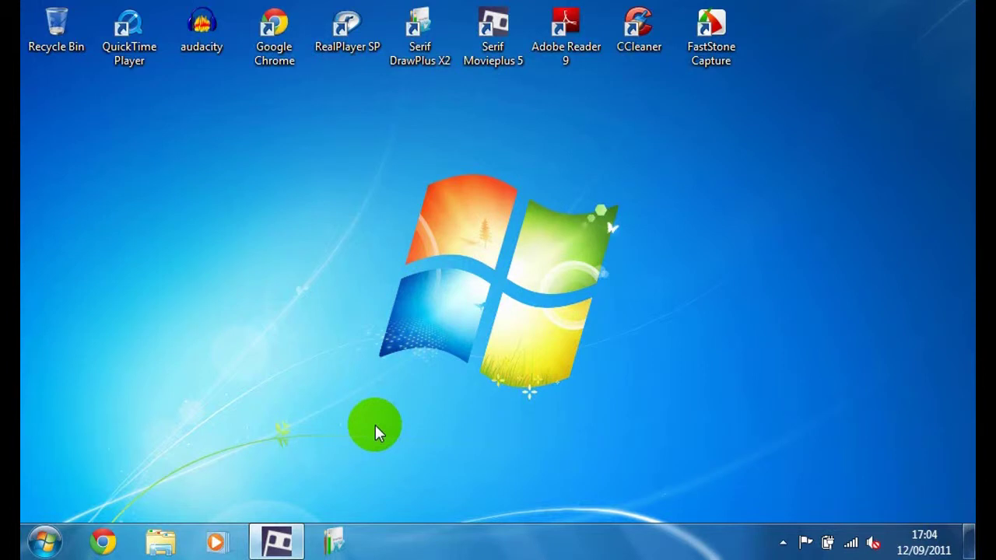
Restore the existing MoviePlus window, then minimize it to reach the desktop
left_click(277, 541)
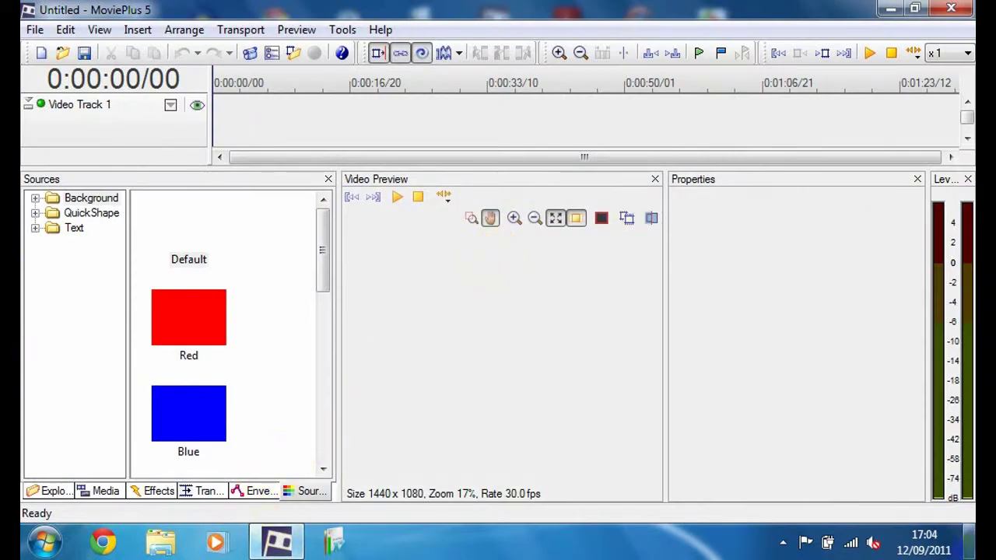
left_click(971, 541)
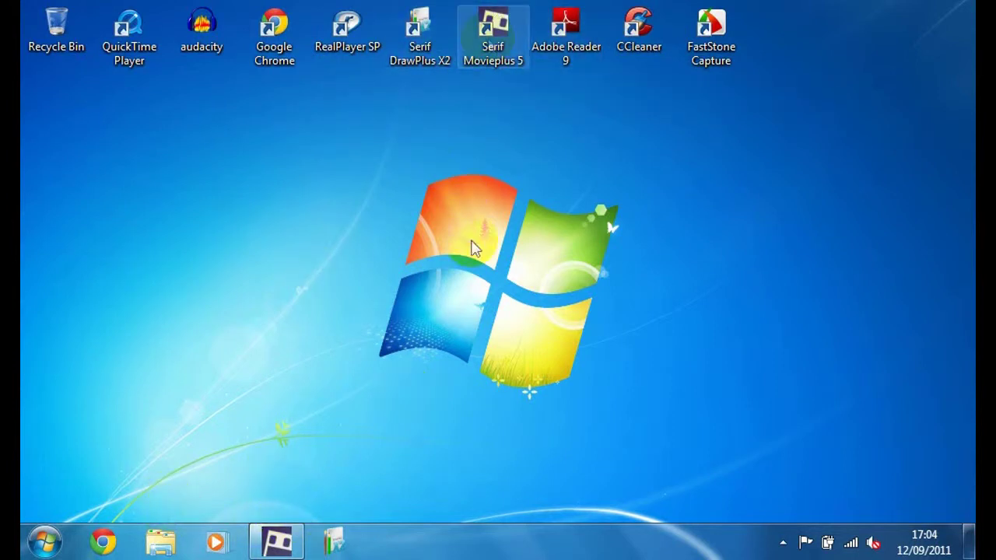
left_click(282, 535)
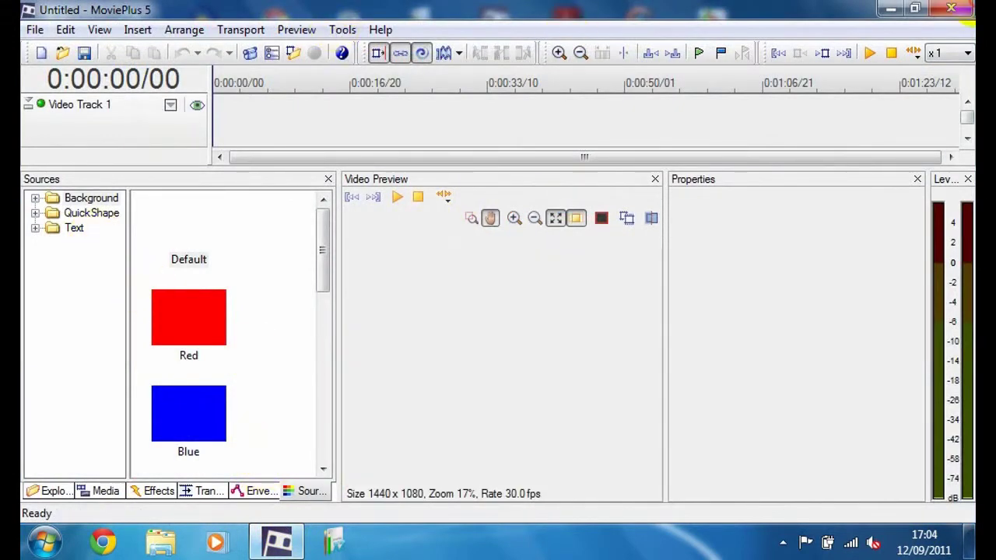
left_click(891, 8)
Launch a new MoviePlus 5 session, postpone registration, and start from scratch
double_click(493, 39)
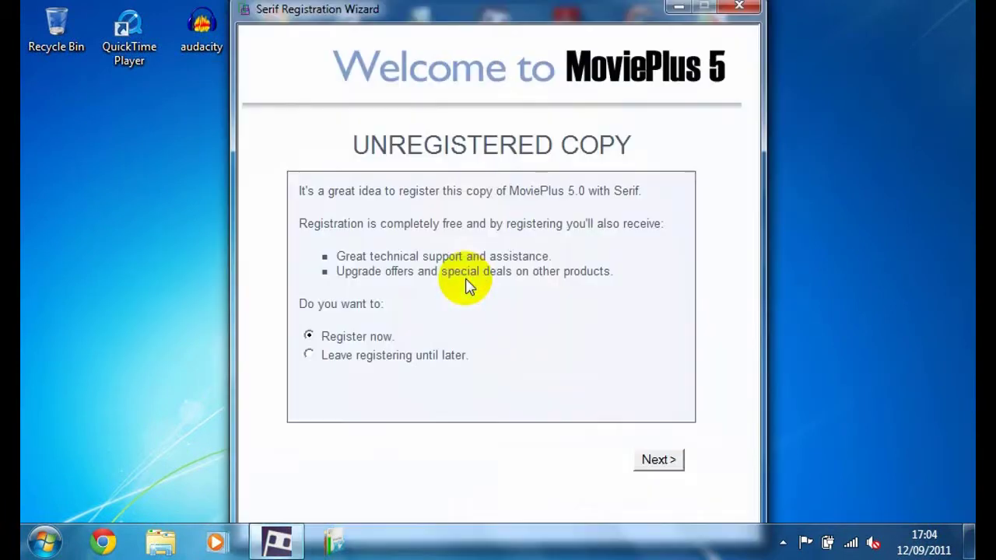
left_click(426, 357)
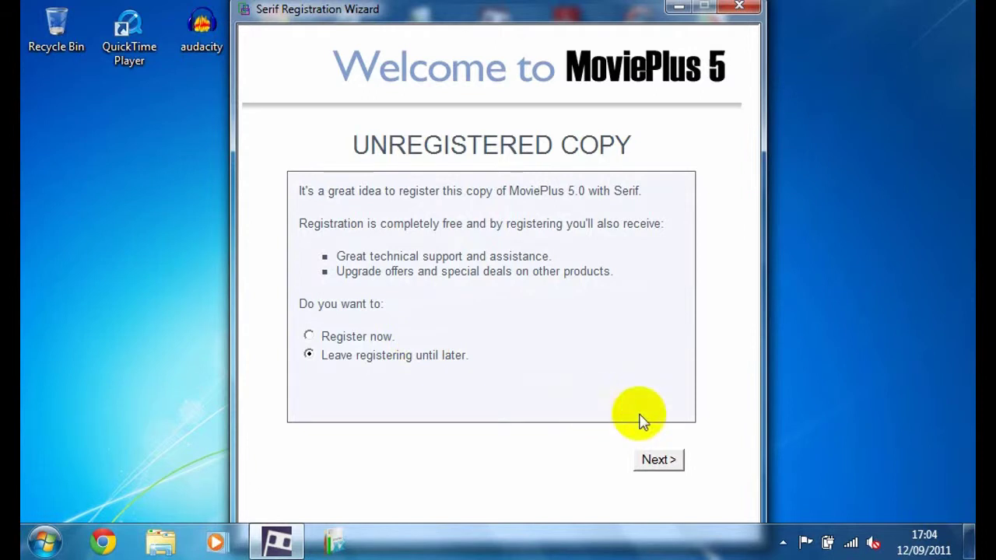
left_click(653, 460)
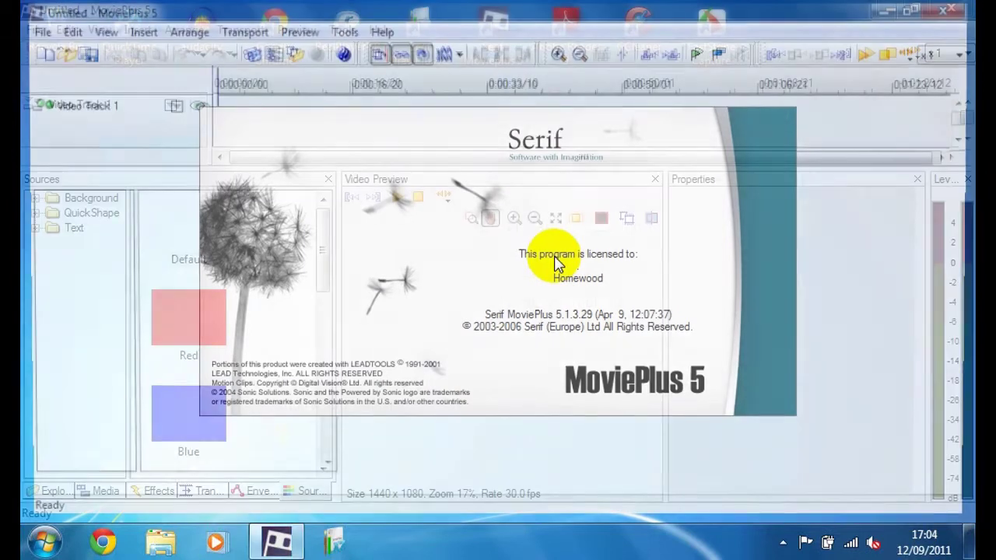
left_click(557, 229)
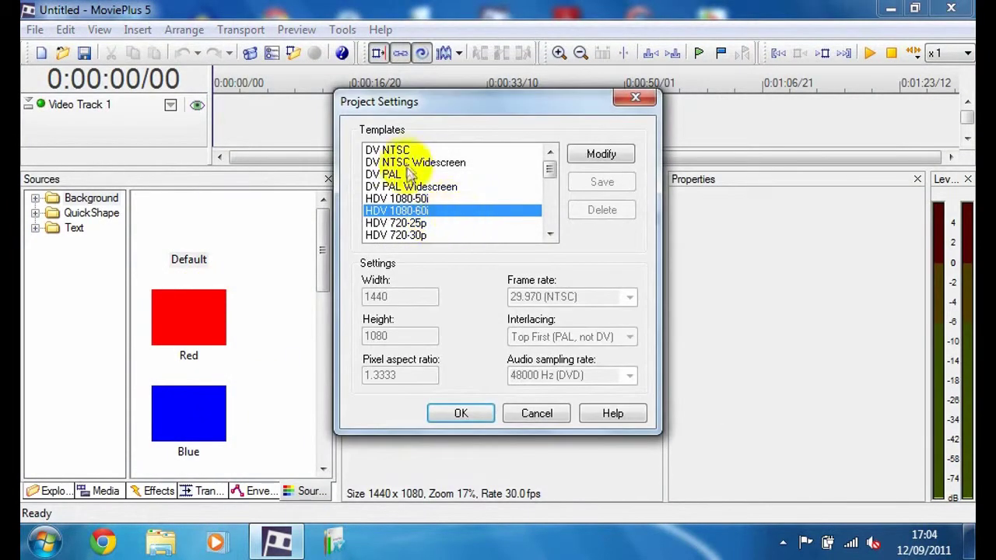
Keep the HDV 1080-60i template (1440×1080, 30 fps) and confirm the Project Settings
left_click_drag(552, 160, 551, 160)
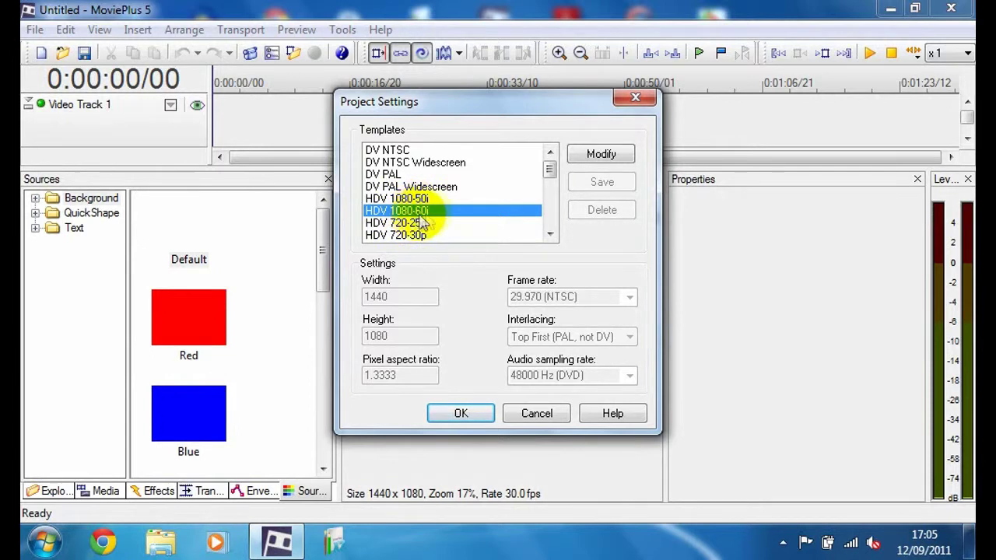
left_click(484, 415)
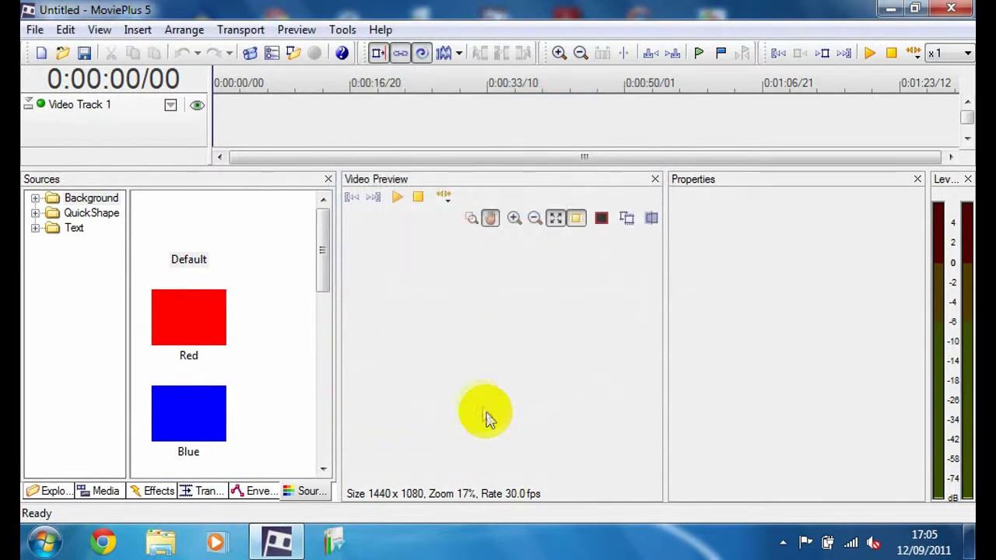
Place the Fire title preset from Sources > Text onto Video Track 1
left_click(77, 227)
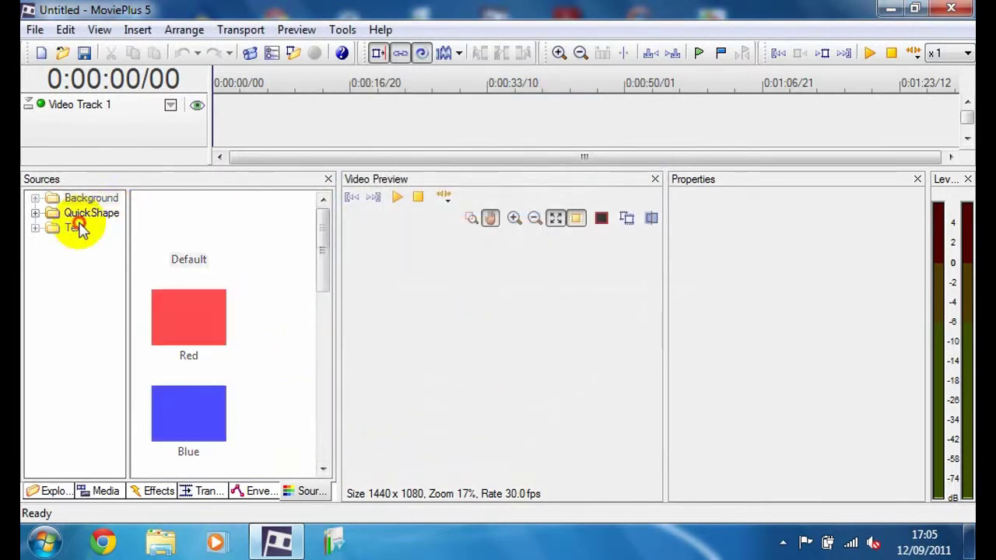
left_click_drag(189, 352, 231, 342)
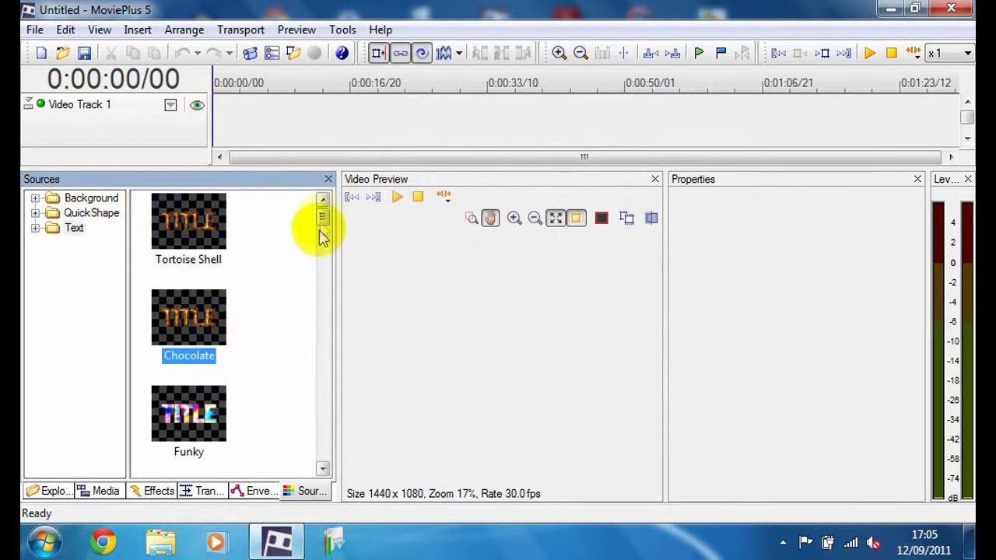
left_click_drag(320, 223, 323, 237)
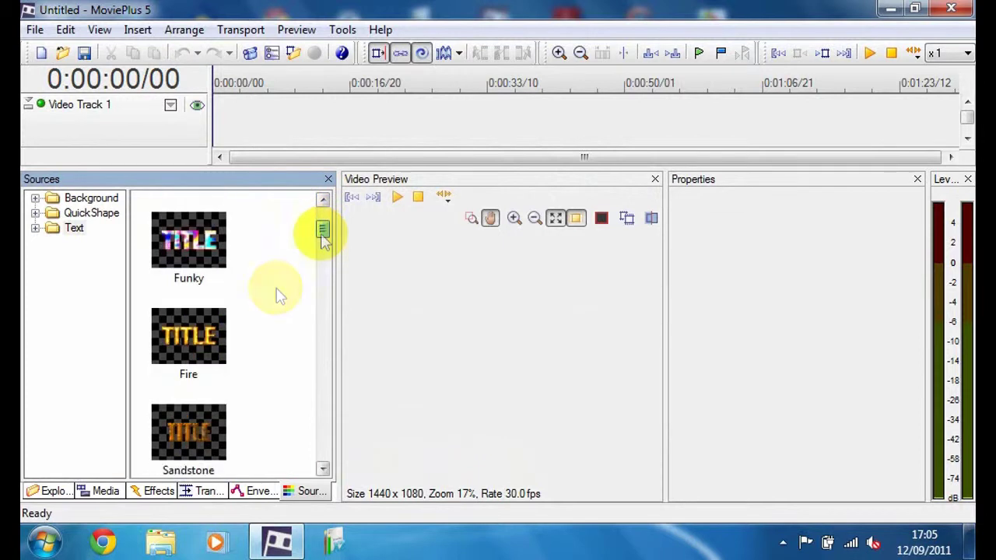
left_click_drag(195, 326, 220, 121)
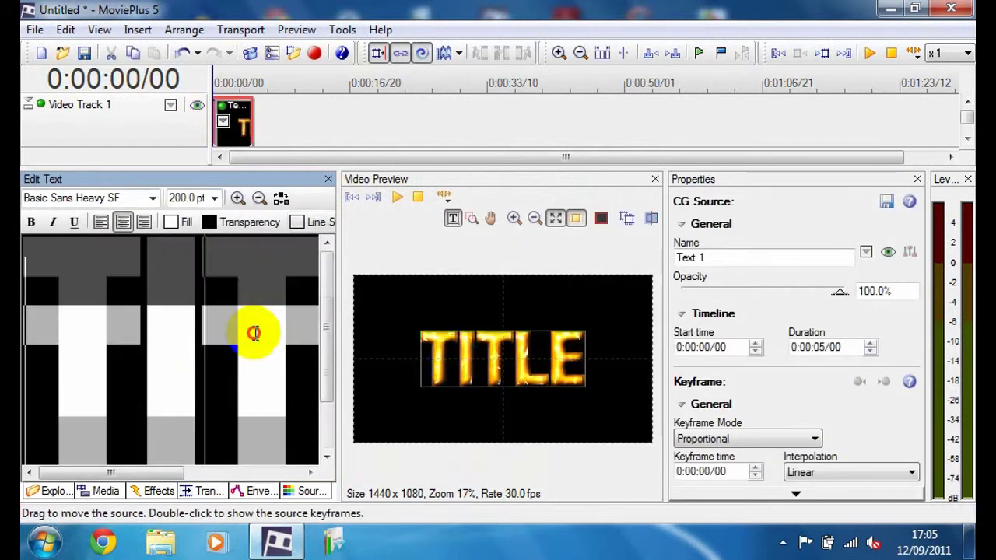
Set the title to 48 pt and enter the text 'EXAMPLE MOVIE'
left_click(214, 198)
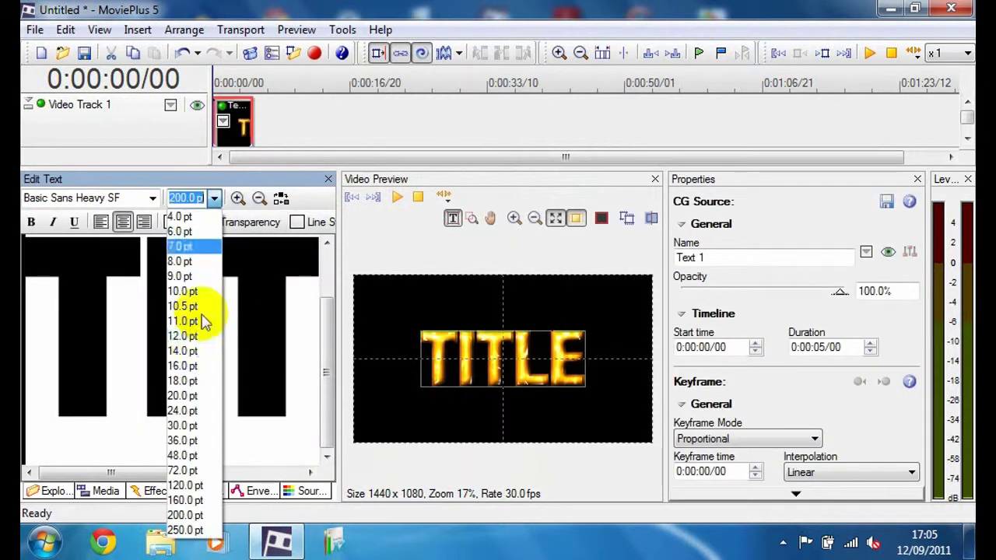
left_click(183, 455)
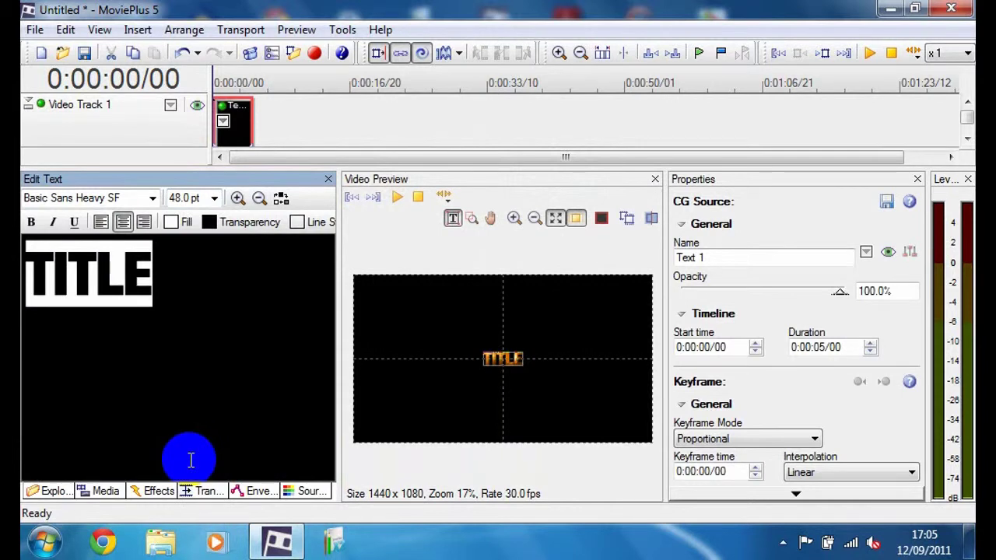
type("EXAMPLE ")
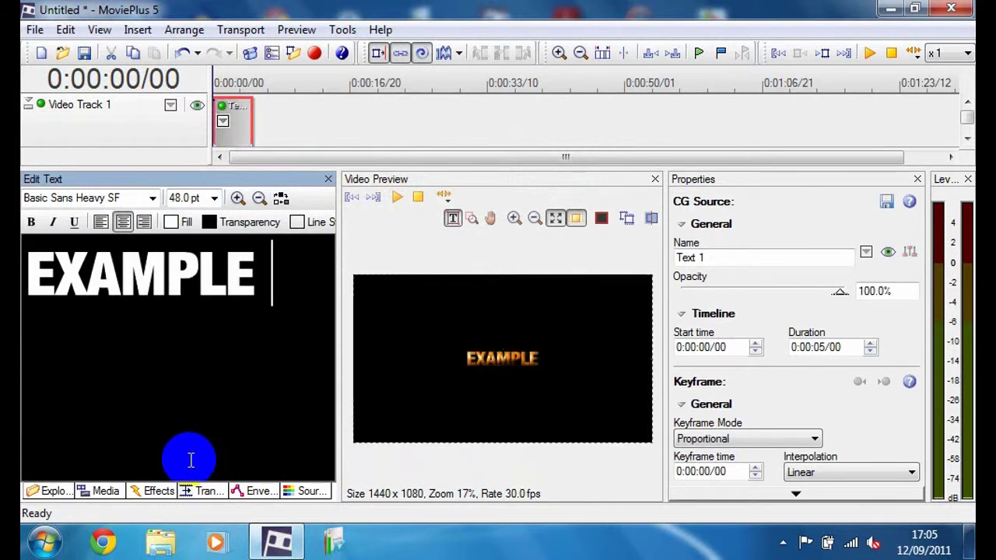
type("MVOI")
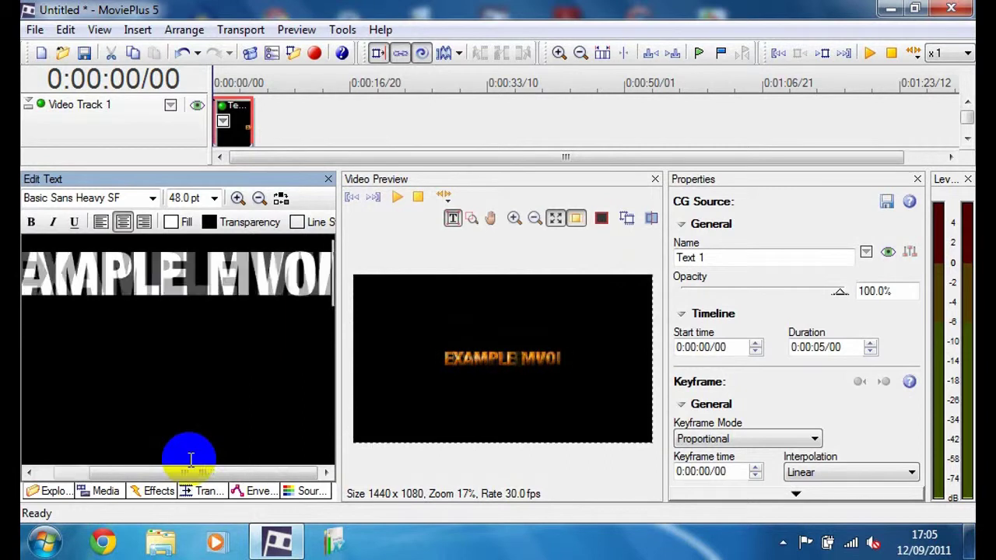
key("BackSpace")
key("BackSpace")
key("BackSpace")
type("OVIE")
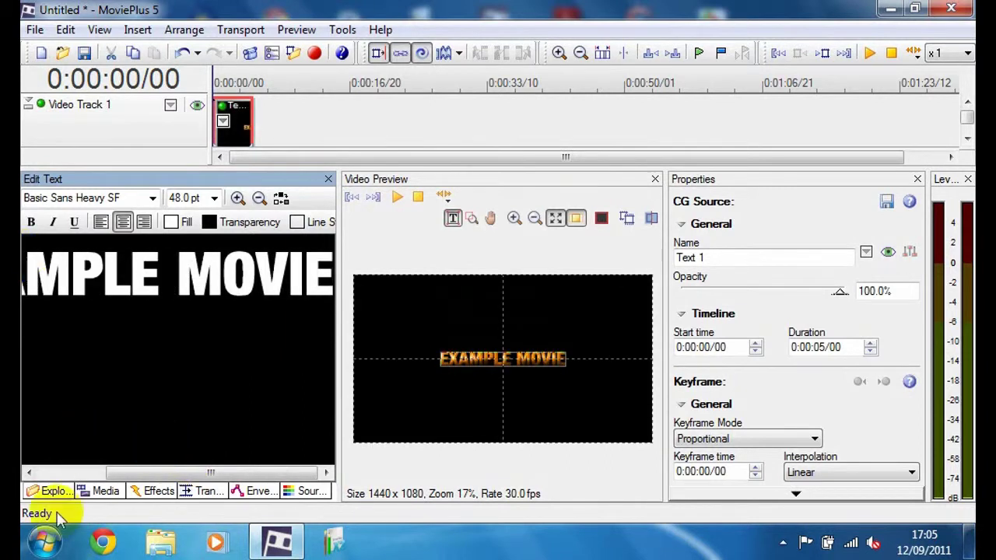
Replace the text editor with the Explorer pane, browsing the Desktop
left_click(302, 491)
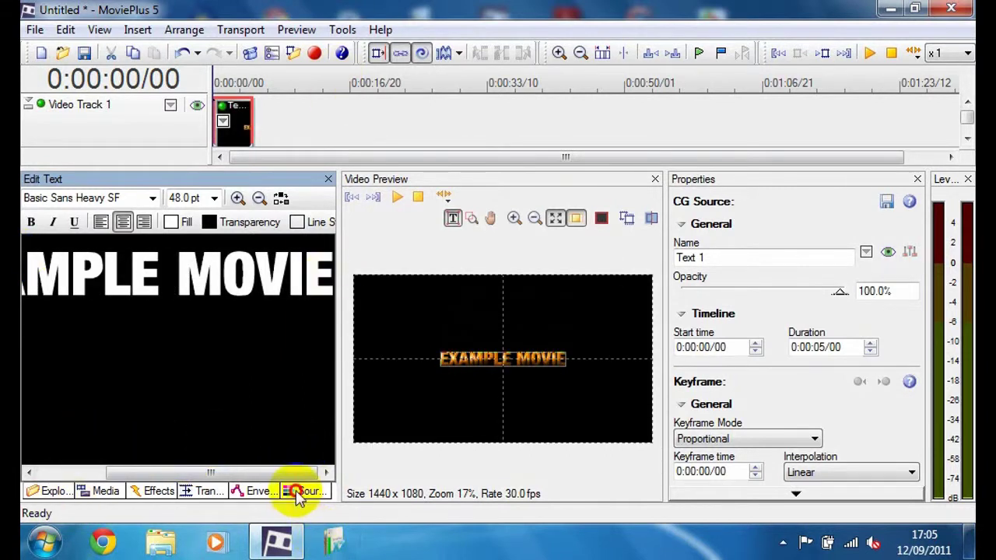
left_click(55, 492)
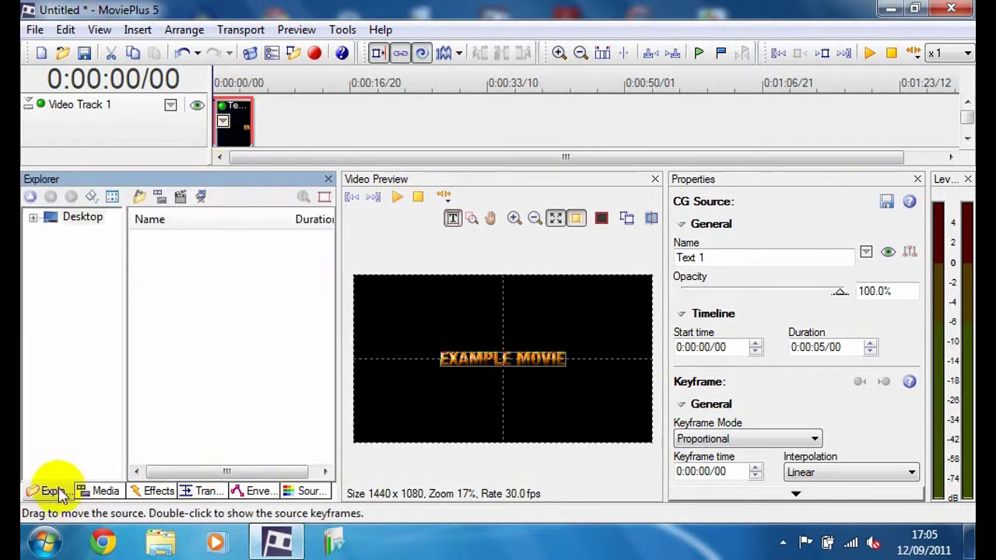
left_click(169, 285)
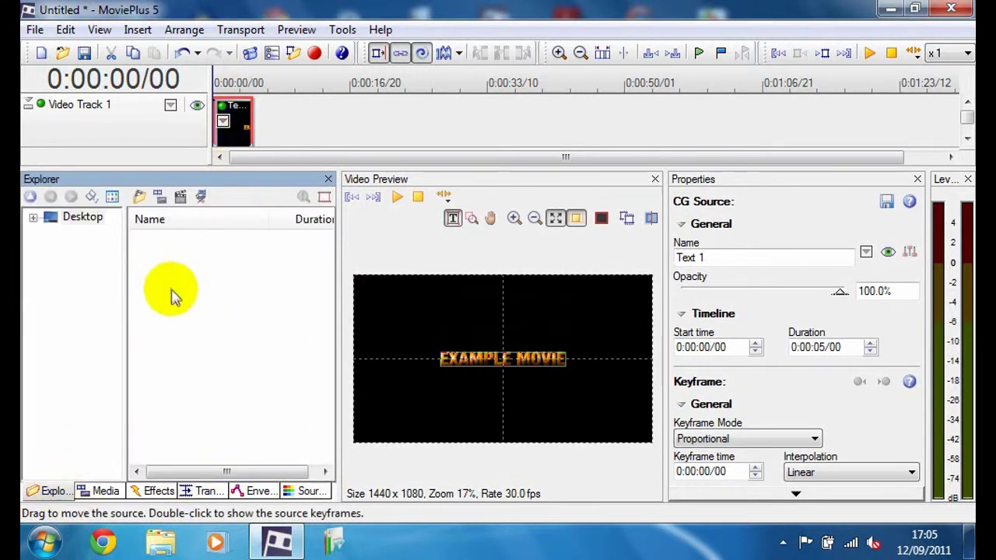
left_click_drag(144, 250, 249, 337)
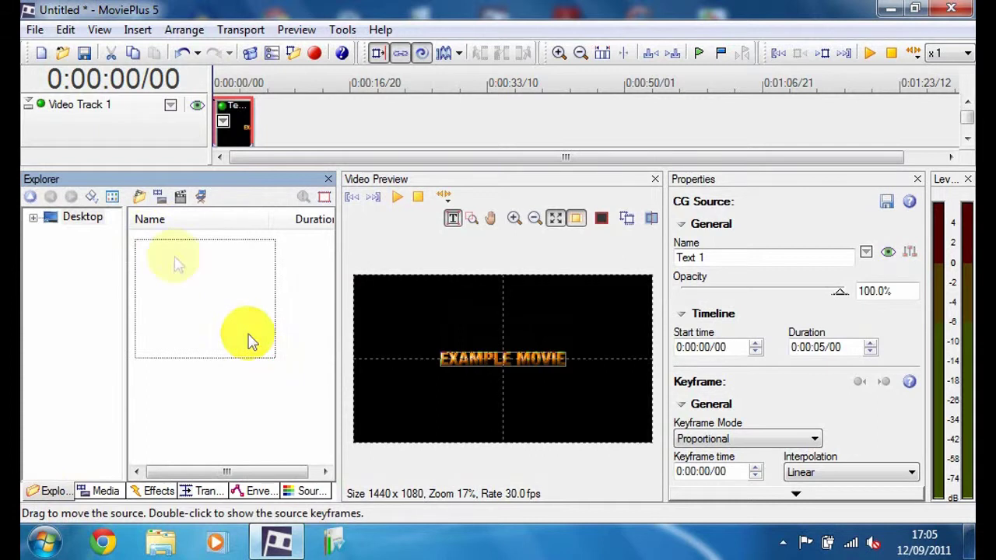
left_click_drag(160, 245, 278, 115)
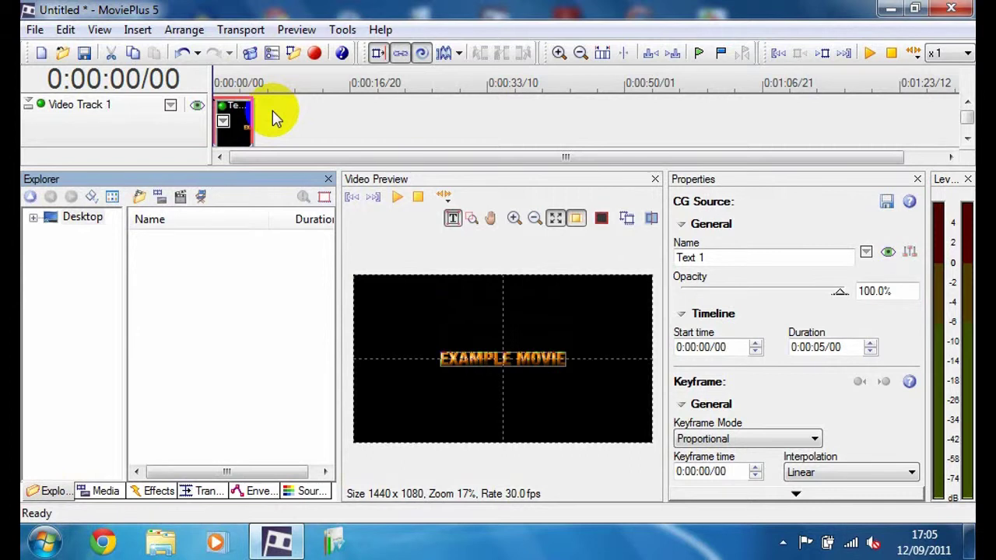
Deselect the EXAMPLE MOVIE title clip and open the File menu for exporting
left_click(36, 29)
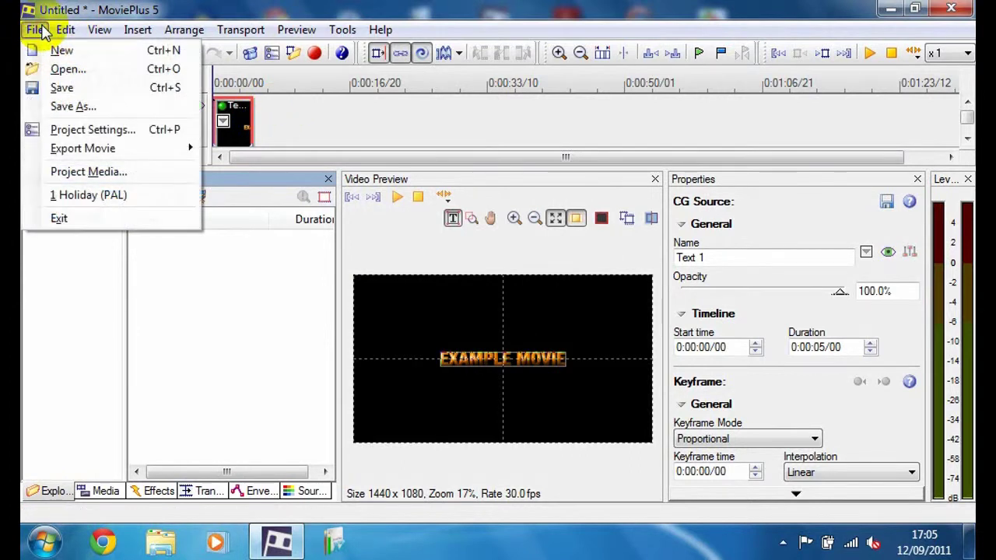
left_click(44, 31)
left_click_drag(266, 117, 444, 124)
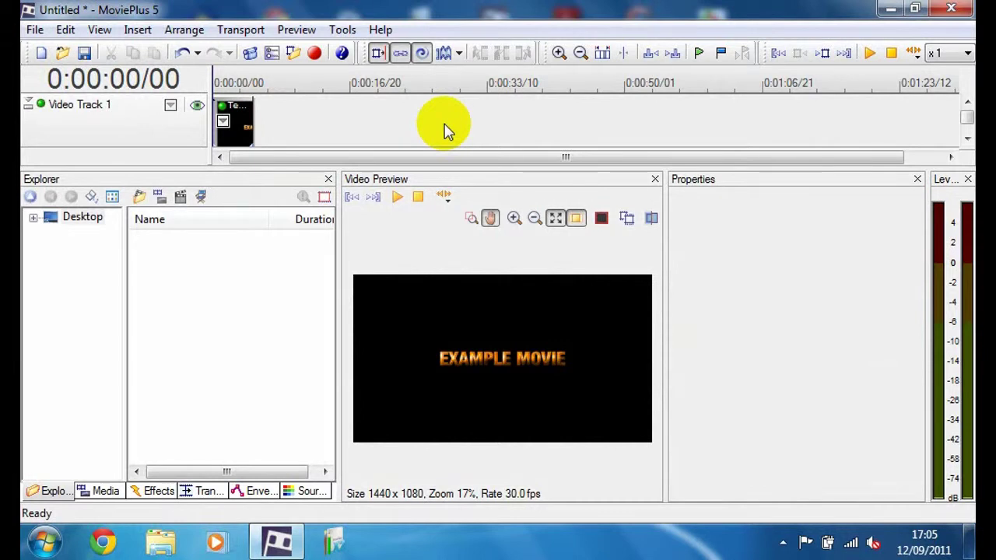
left_click(40, 31)
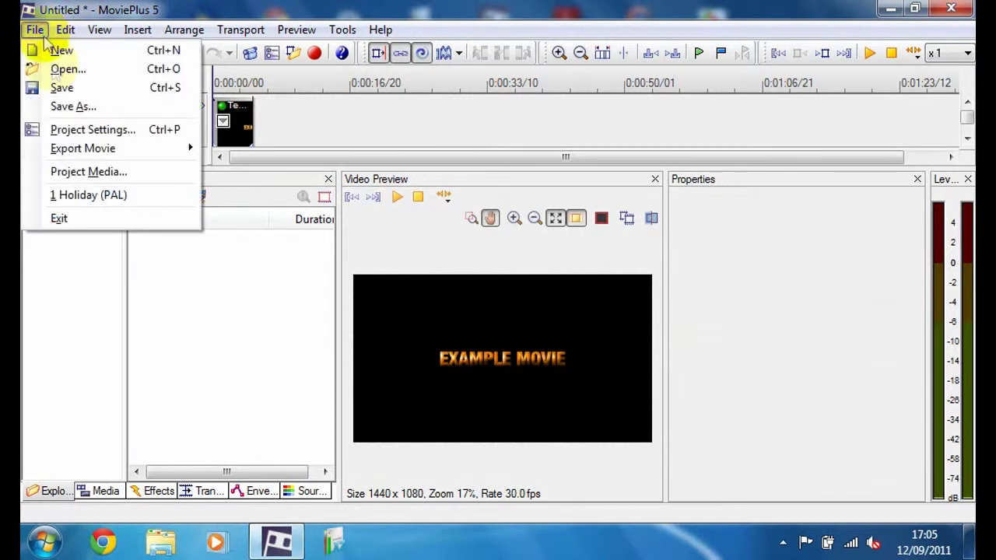
Open the Export Movie To File dialog and check its estimated output size
mouse_move(62, 147)
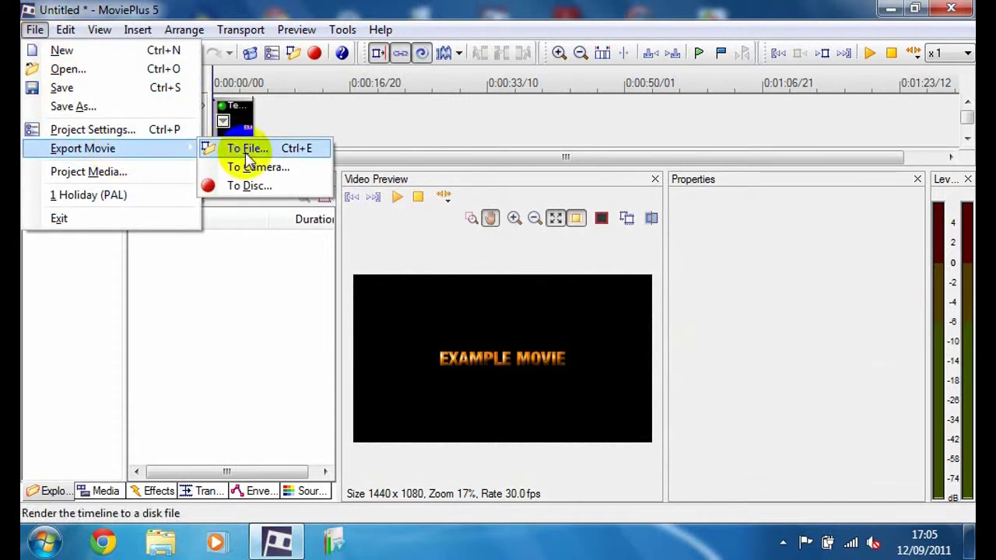
left_click(241, 150)
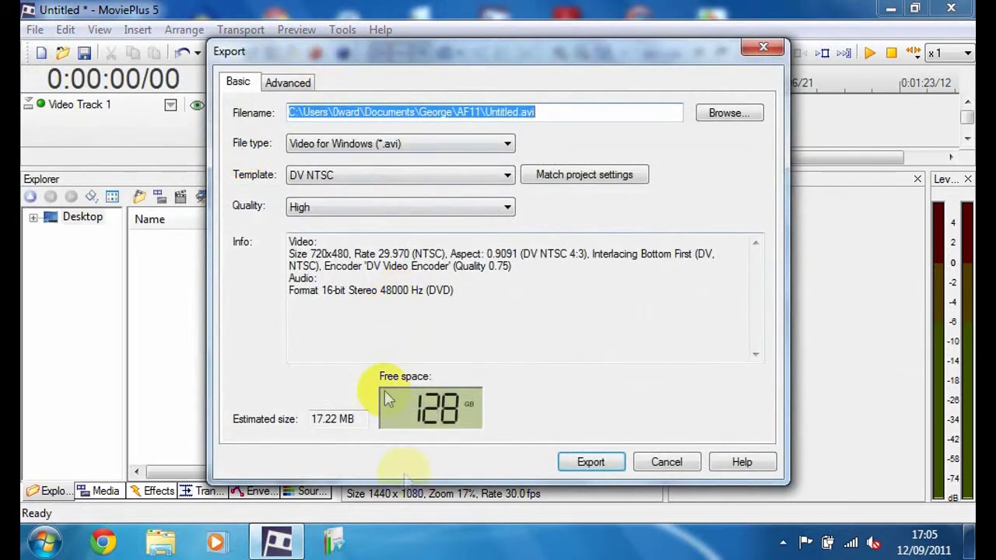
left_click_drag(314, 418, 347, 419)
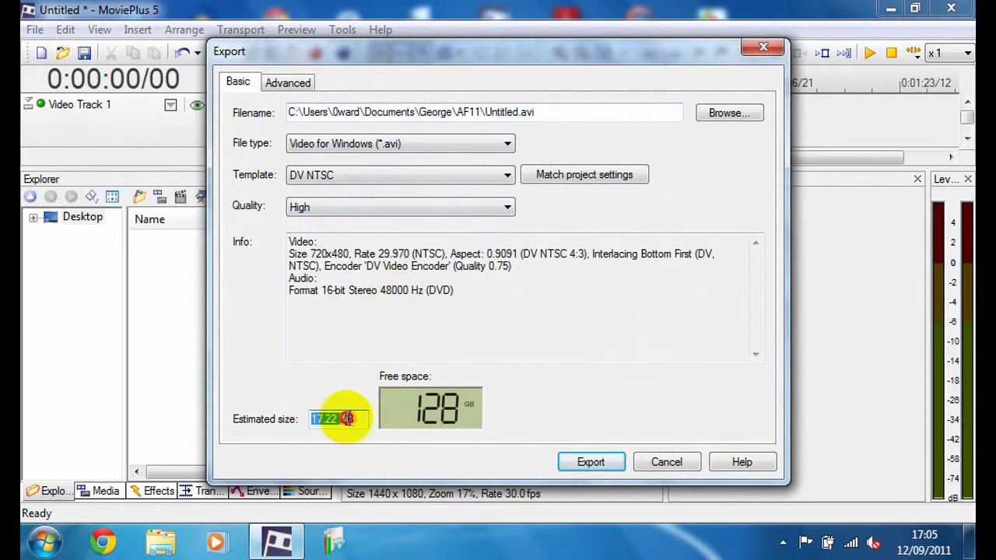
left_click_drag(417, 53, 406, 224)
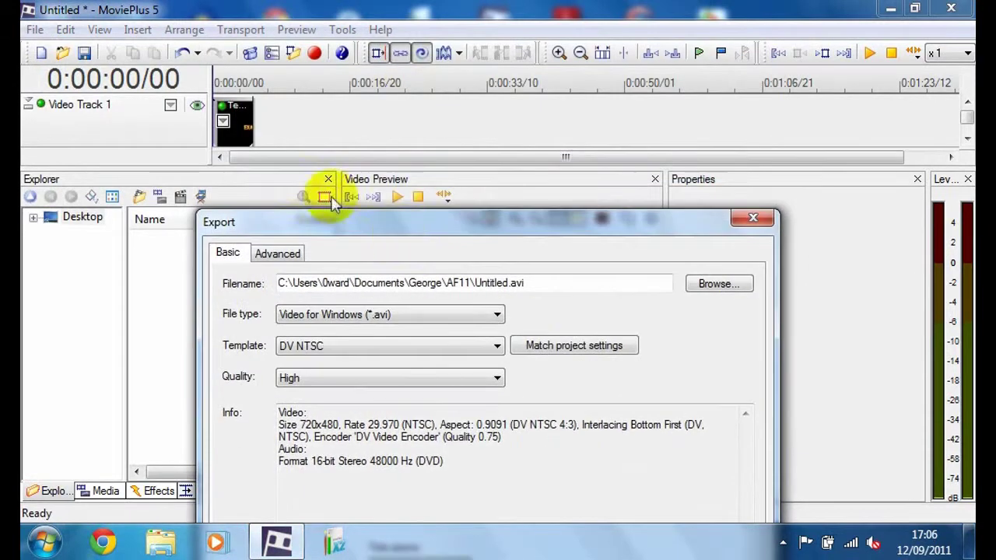
left_click_drag(317, 227, 276, 69)
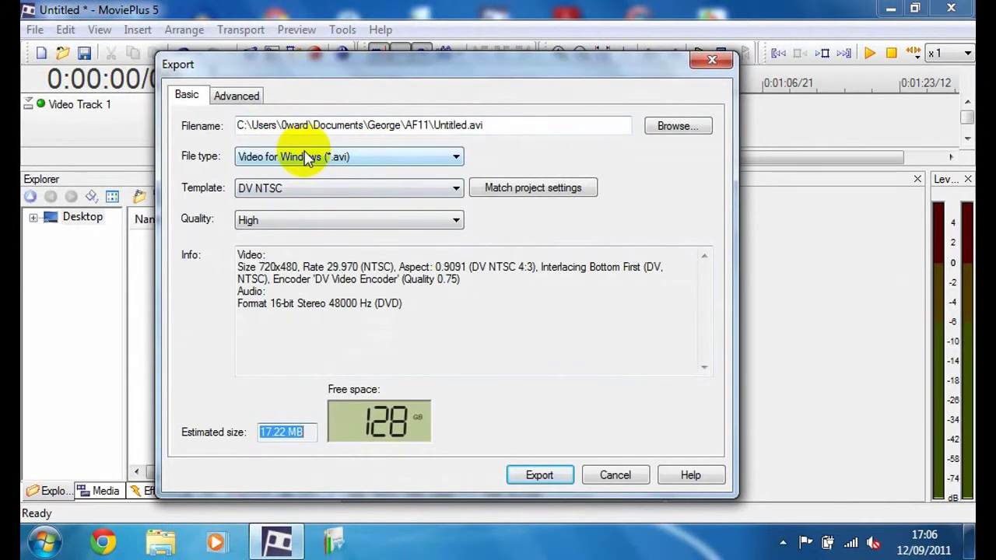
Set the file type to Windows Media (.wmv) with the HDV 720-30p template
left_click(237, 95)
left_click(325, 127)
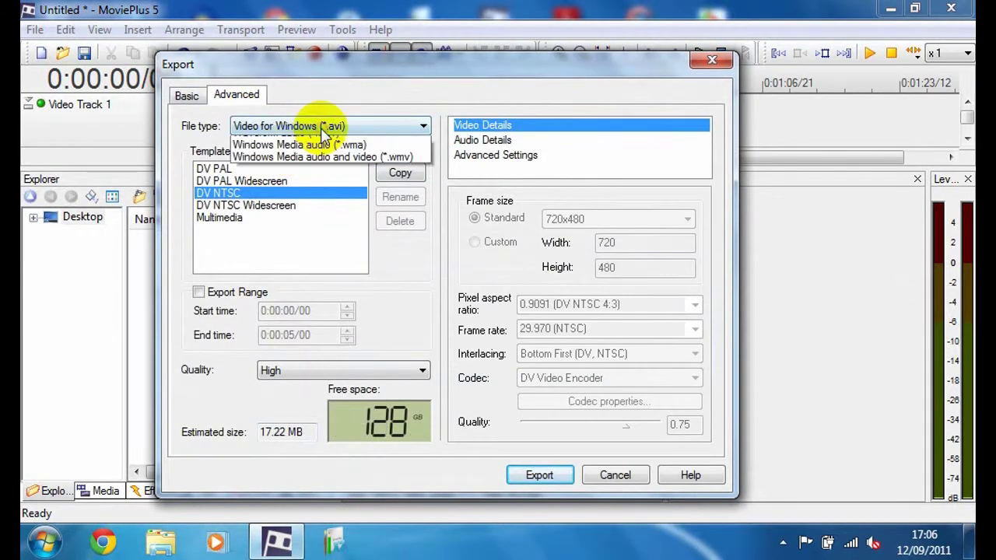
left_click(311, 200)
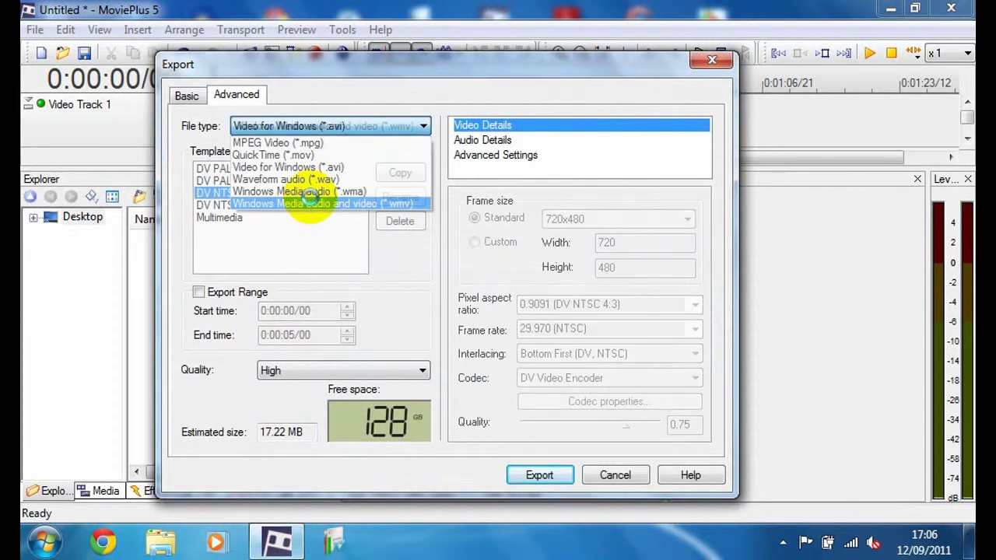
scroll(356, 262, "down", 2)
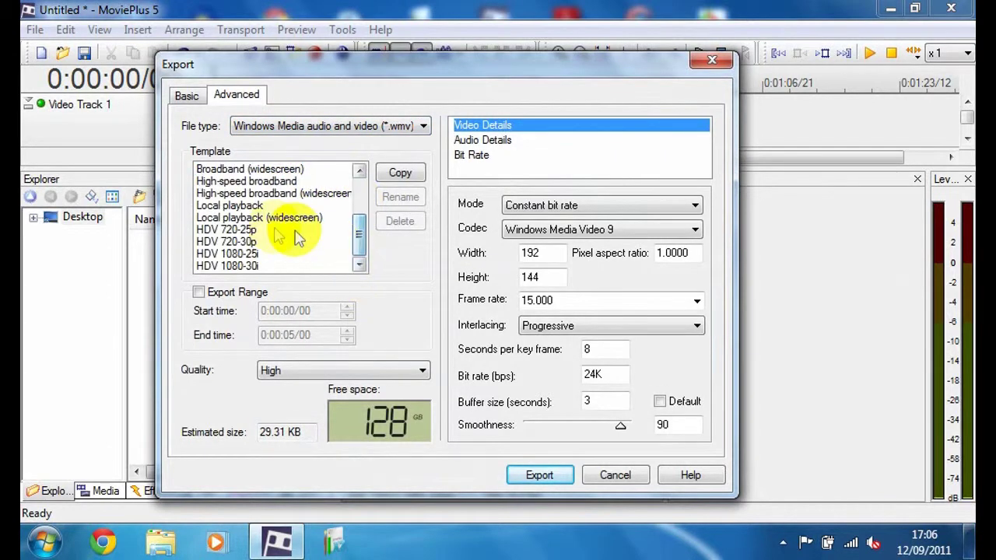
left_click(261, 242)
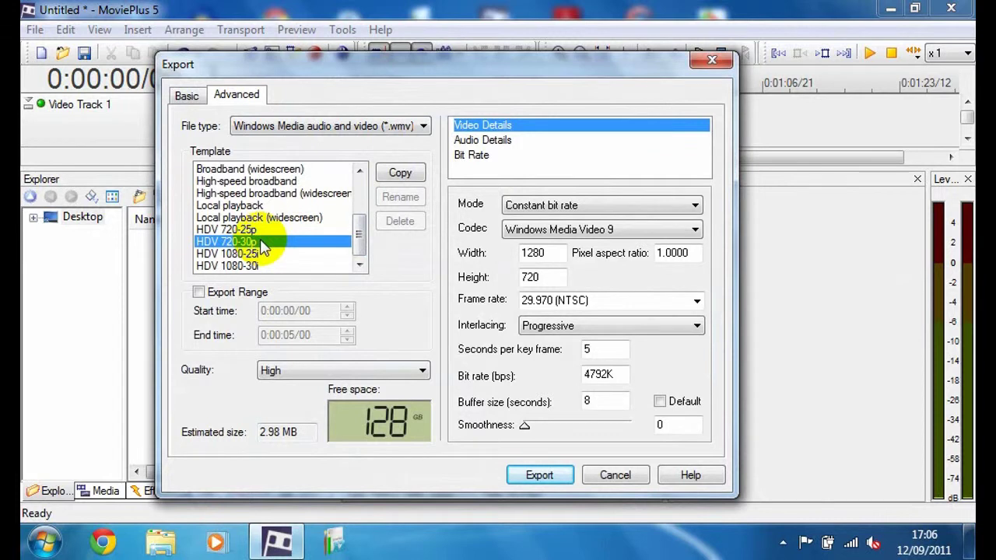
left_click(189, 98)
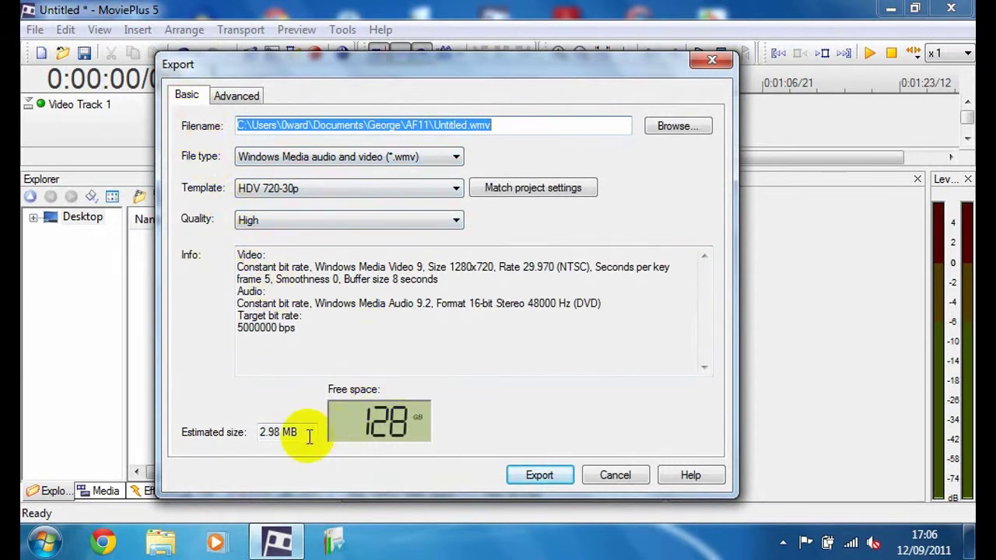
Save the export output as Hello!.wmv in the AF11 folder
left_click(691, 127)
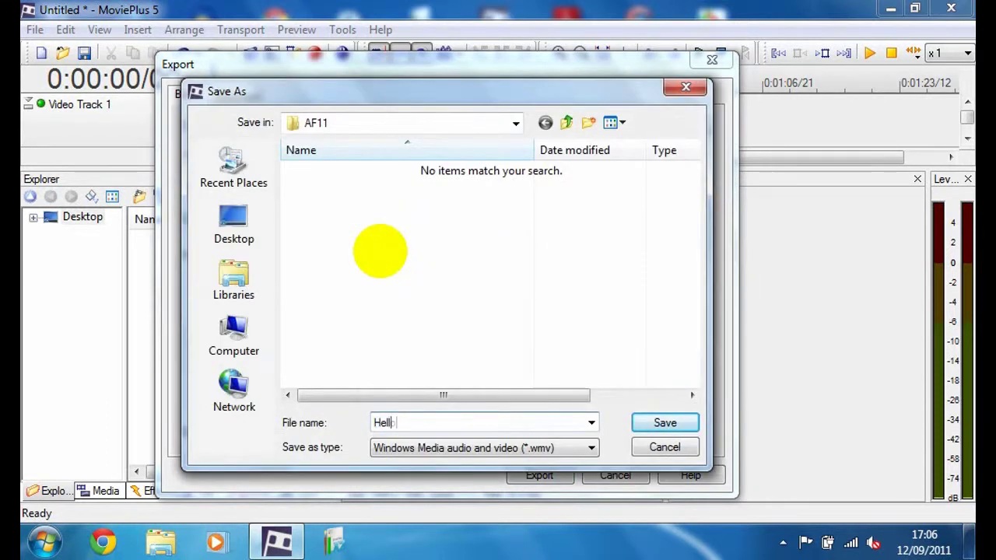
key("Return")
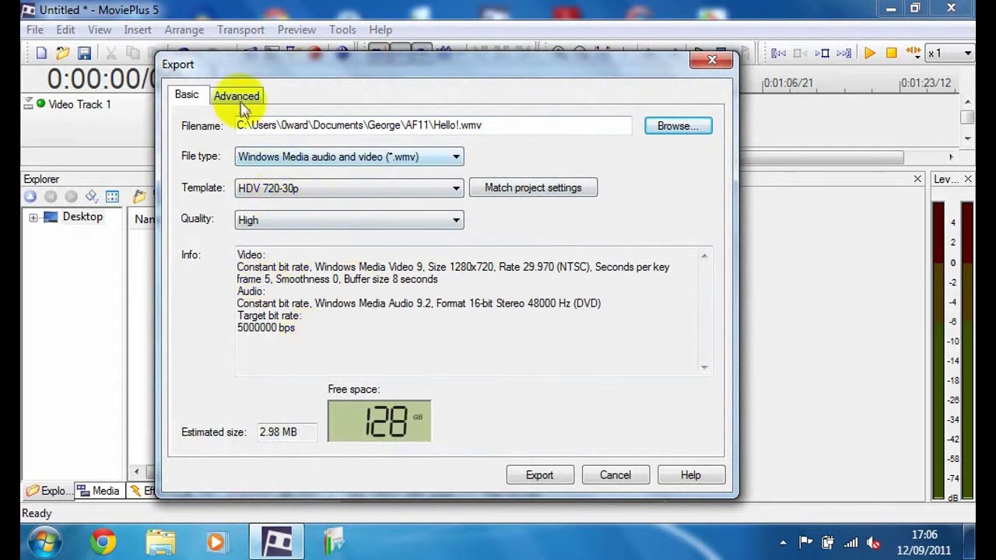
Keep .wmv and HDV 720-30p, and set the export quality to Best
left_click(287, 156)
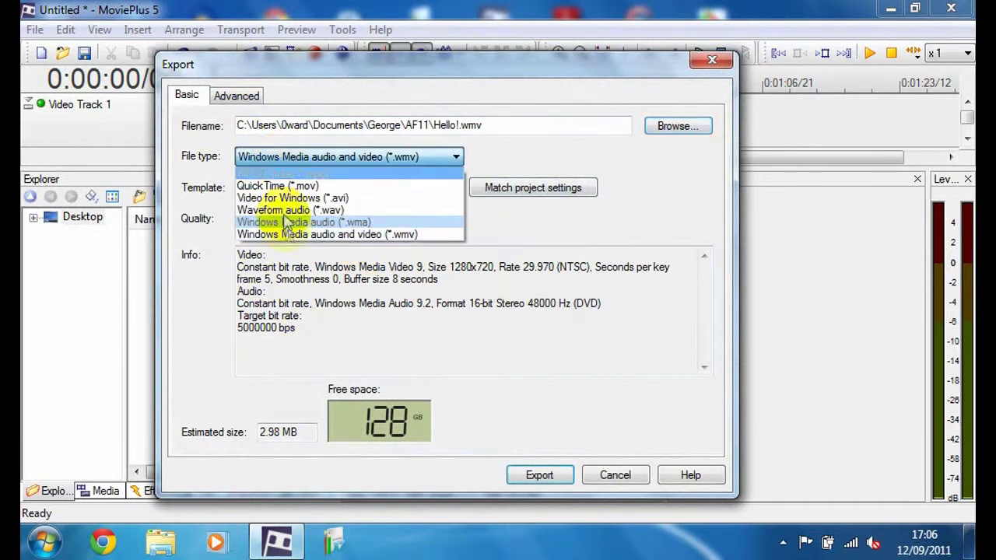
left_click(287, 232)
left_click(282, 189)
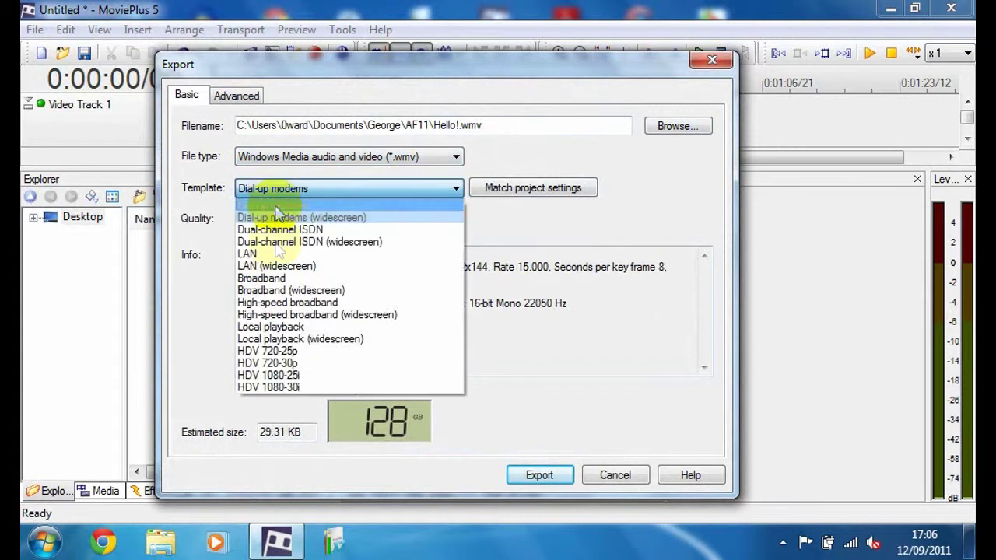
left_click(274, 362)
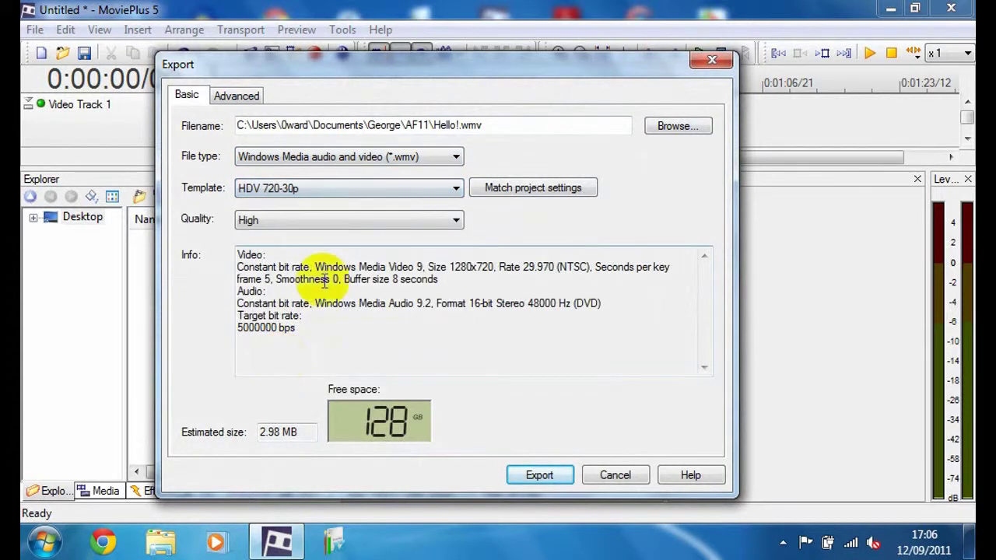
left_click(318, 215)
left_click(286, 297)
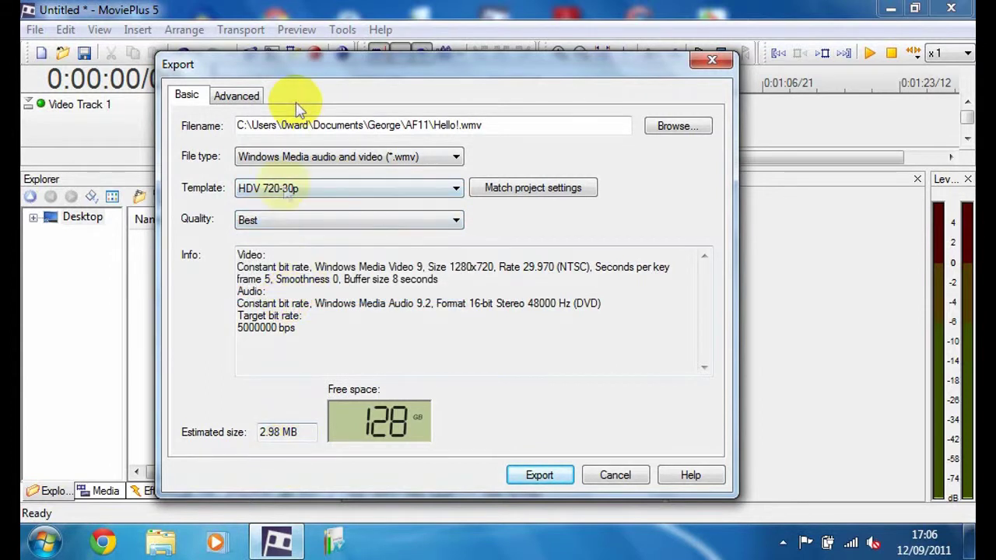
Try the HDV 1080-30i template, then return to HDV 720-30p
left_click(257, 188)
left_click(288, 387)
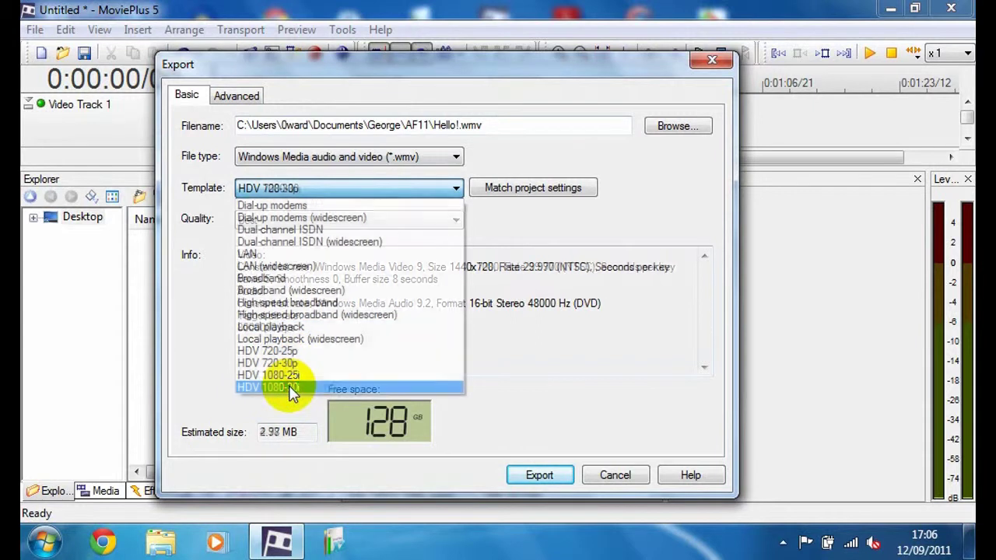
left_click(300, 195)
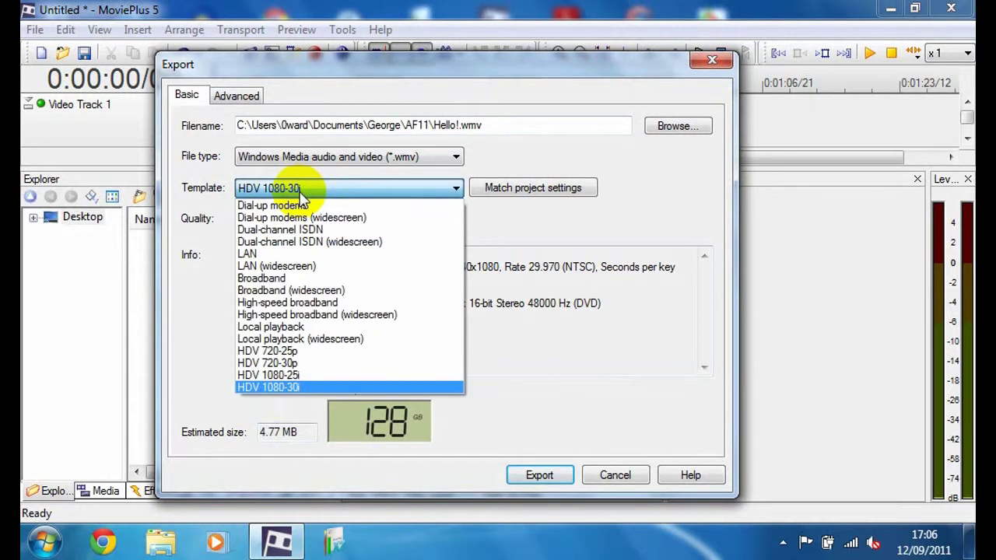
left_click(311, 363)
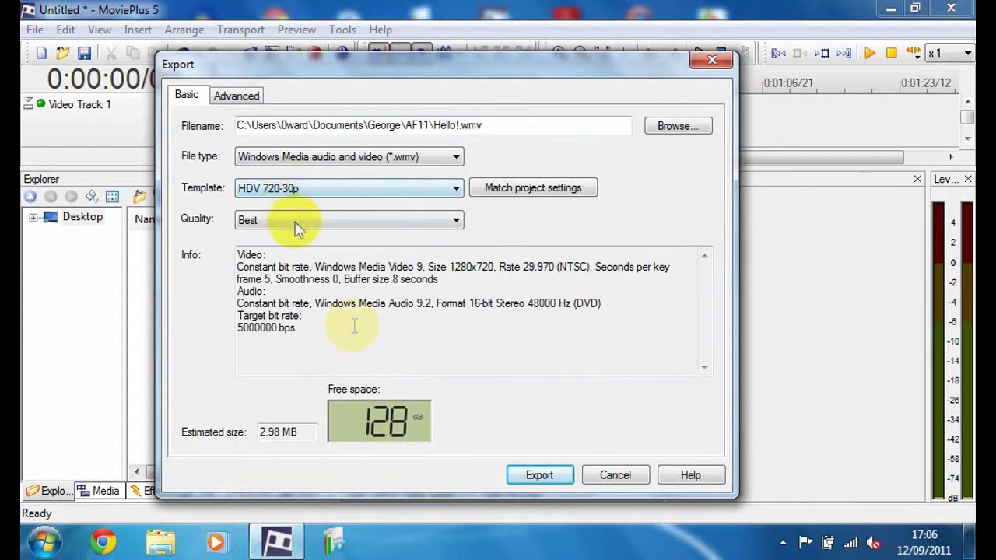
Start rendering the 5-second movie to Hello!.wmv, then cancel the running export
left_click(538, 477)
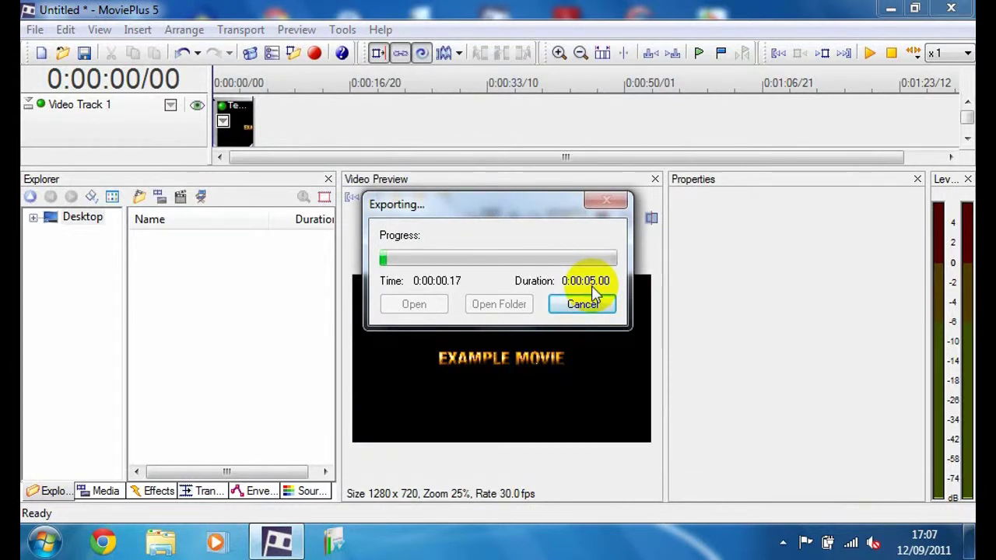
left_click(582, 305)
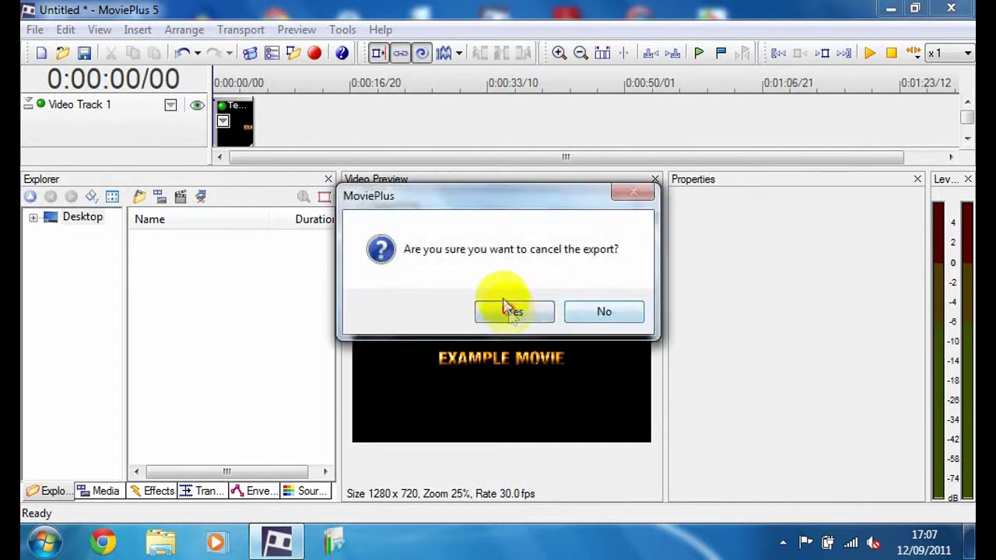
left_click(510, 311)
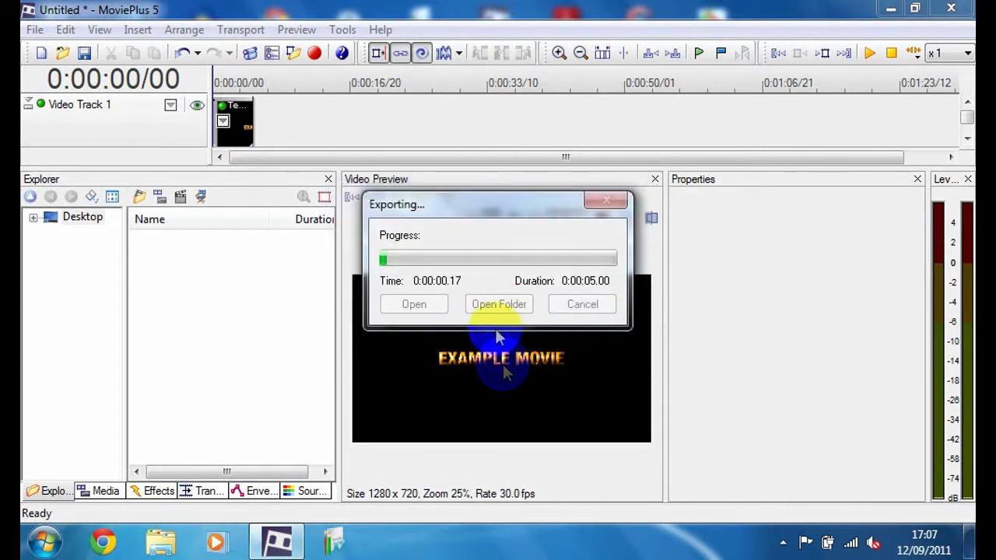